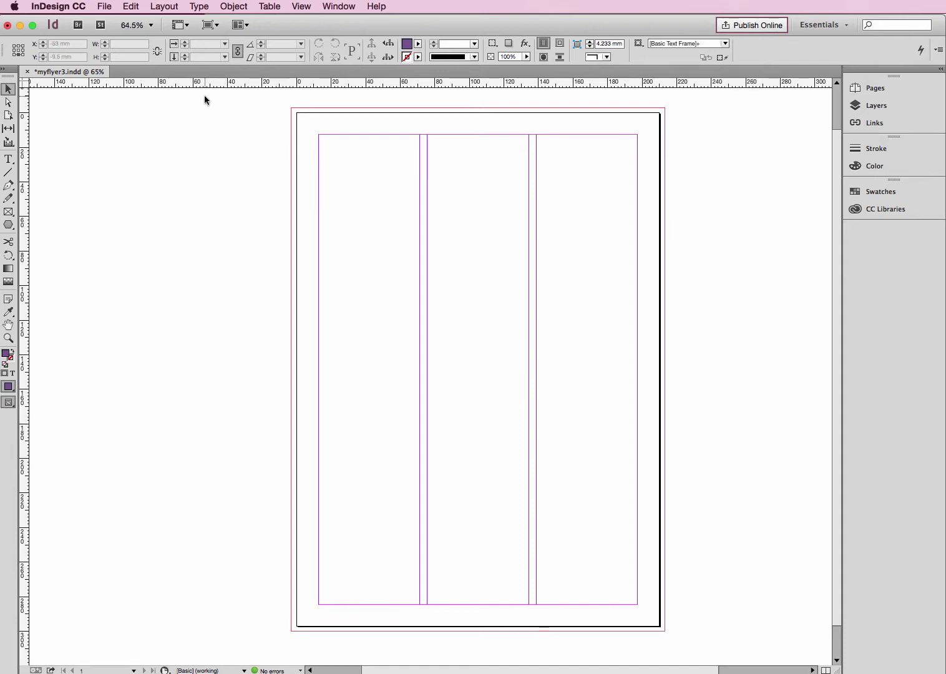
Choose brisbane.jpg in the Images folder to place, leaving Replace Selected Item unchecked
left_click(105, 6)
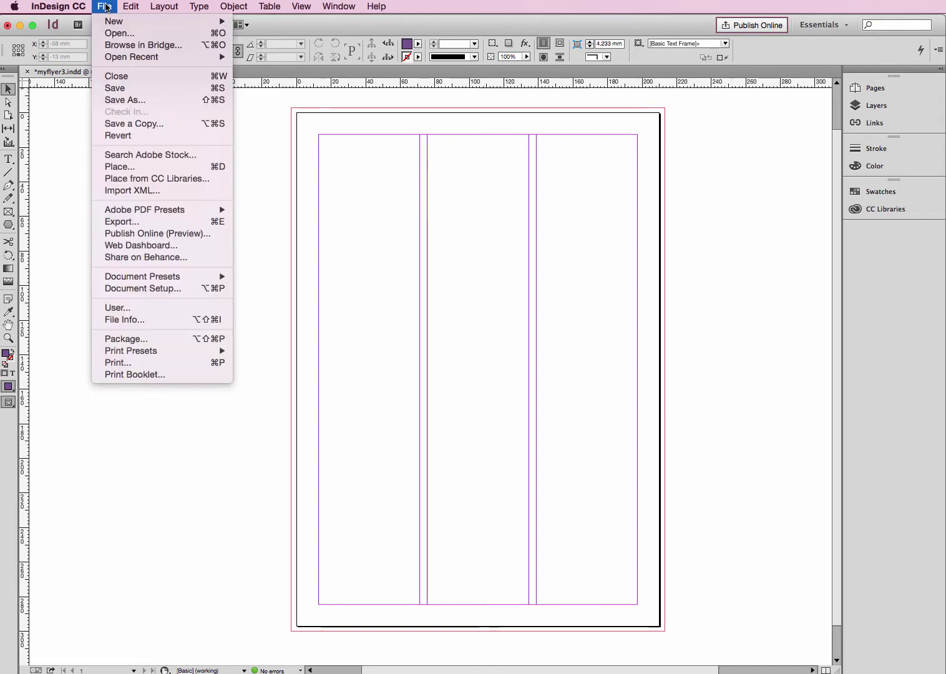
left_click(120, 168)
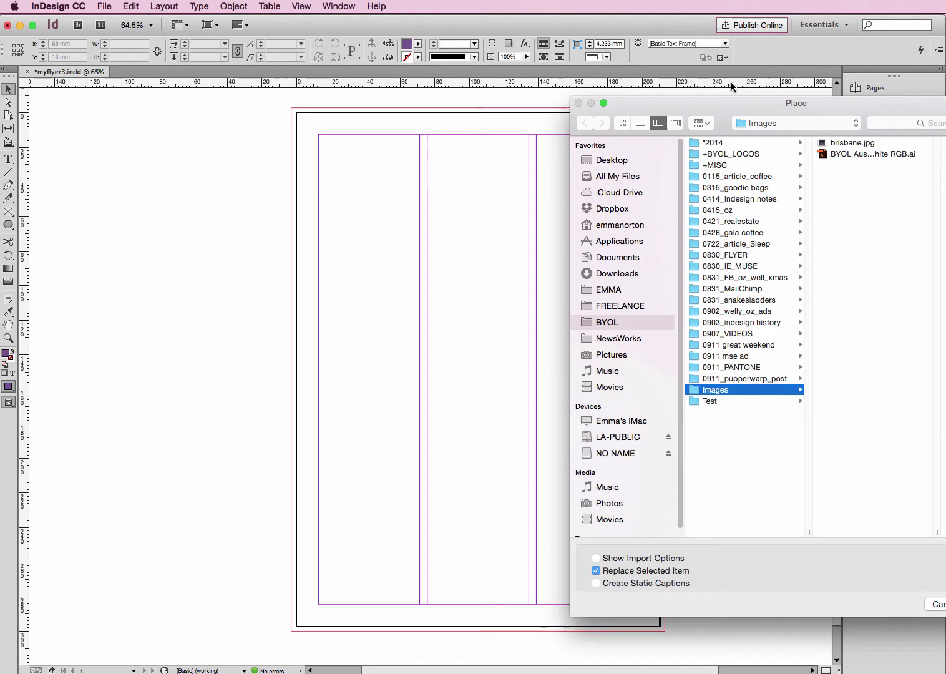
left_click_drag(741, 108, 456, 109)
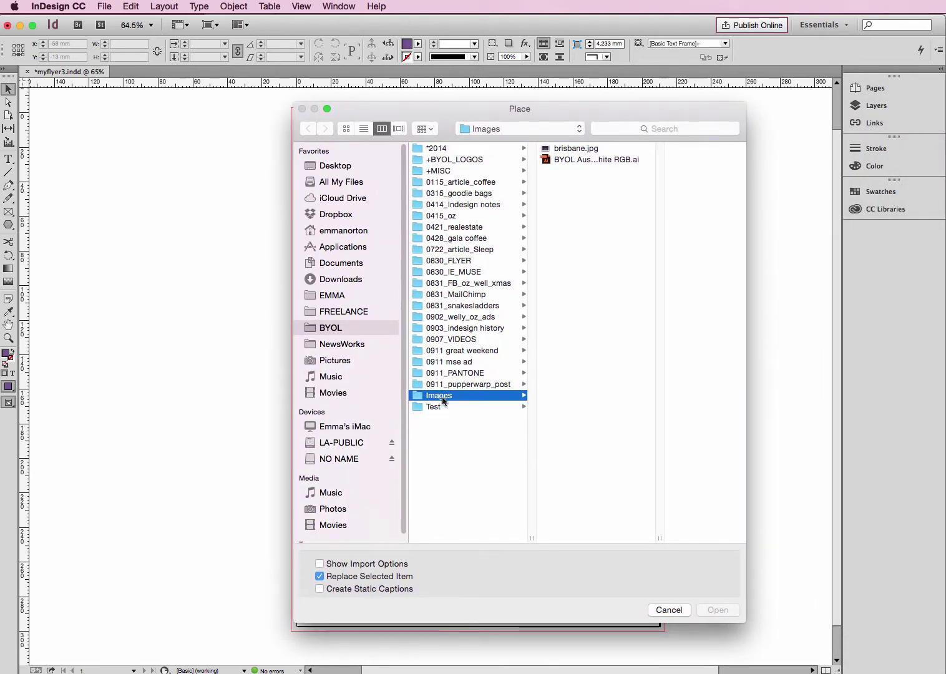
left_click(594, 149)
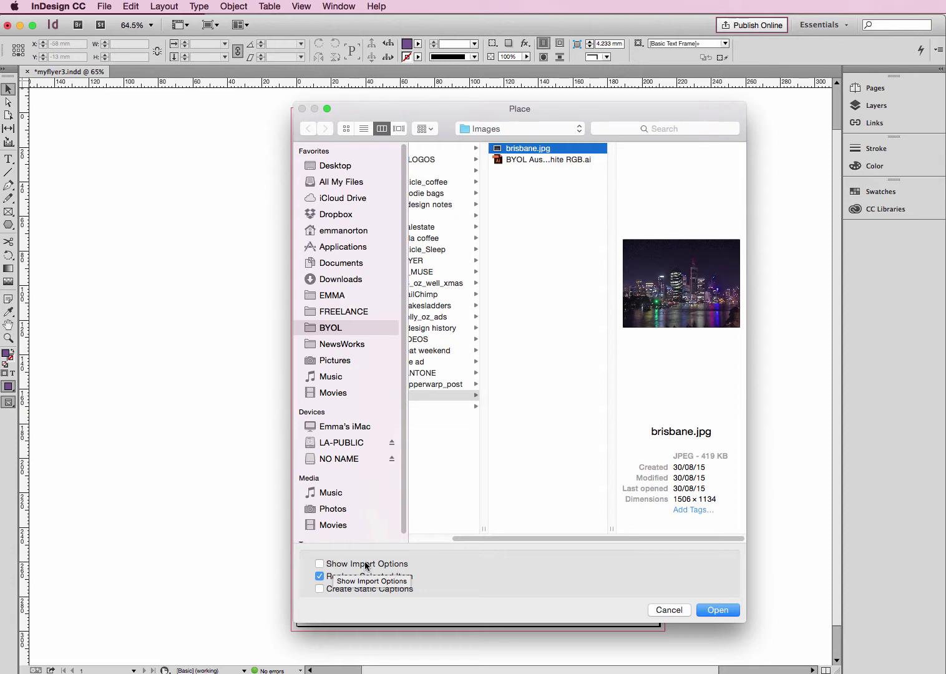
left_click(320, 577)
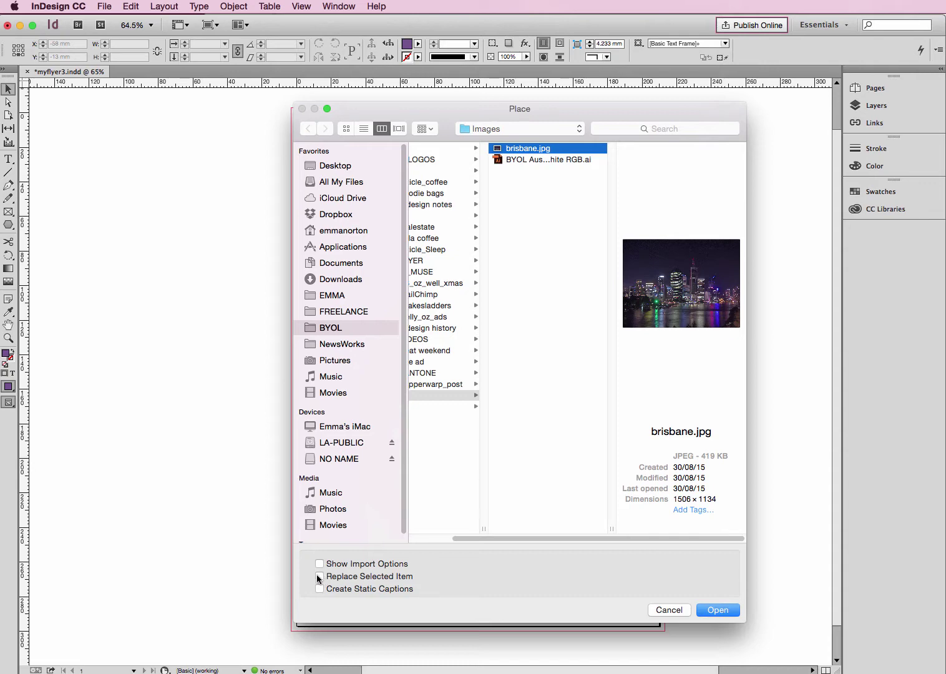
left_click(318, 577)
left_click(320, 577)
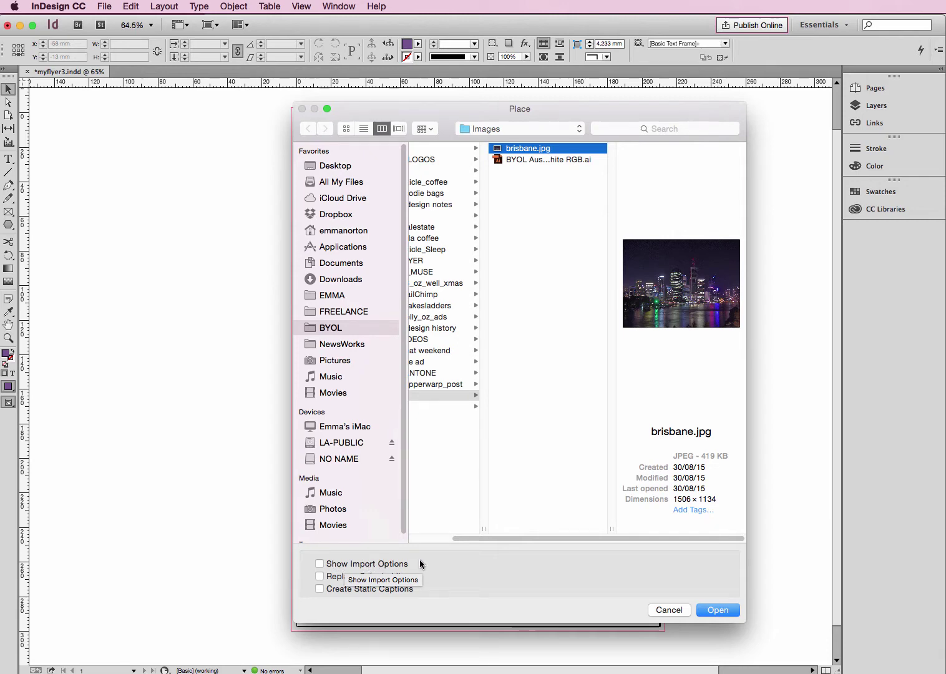
Open brisbane.jpg, review its Color and Image import settings, and accept them
left_click(715, 609, "shift")
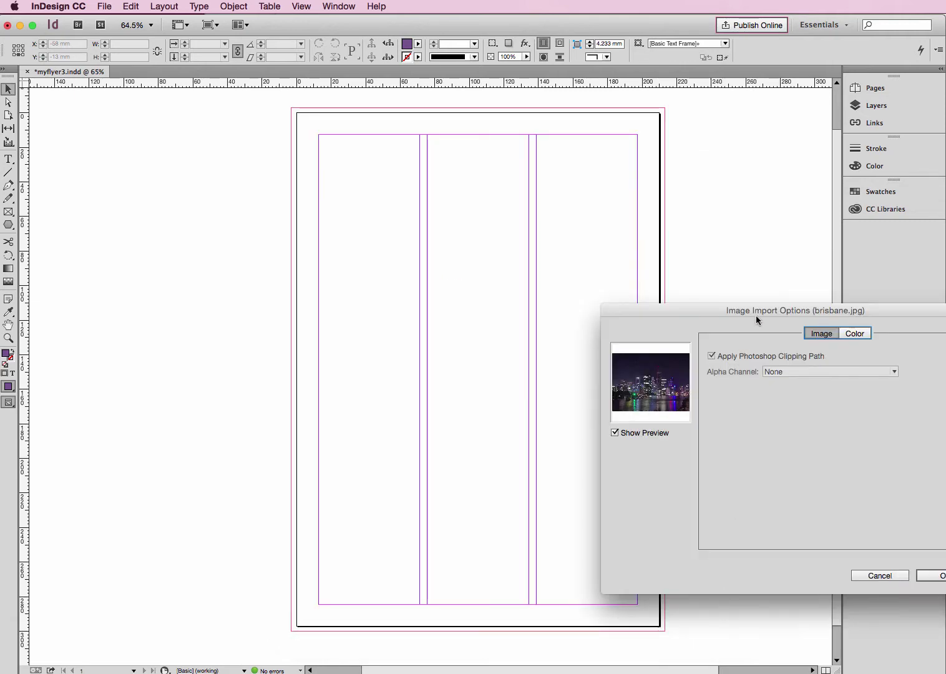
left_click_drag(755, 312, 501, 286)
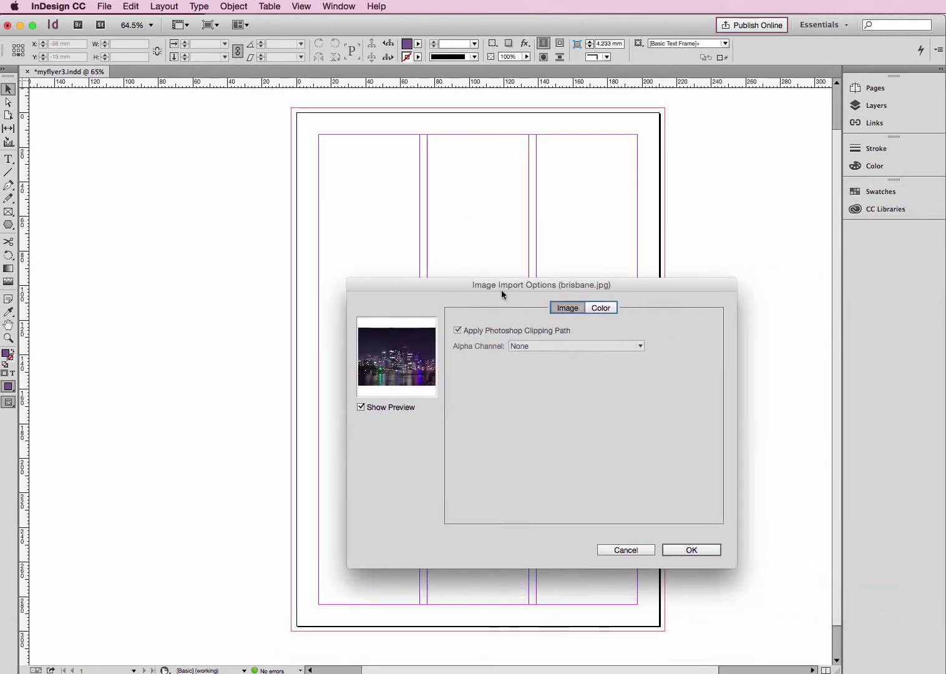
left_click(594, 309)
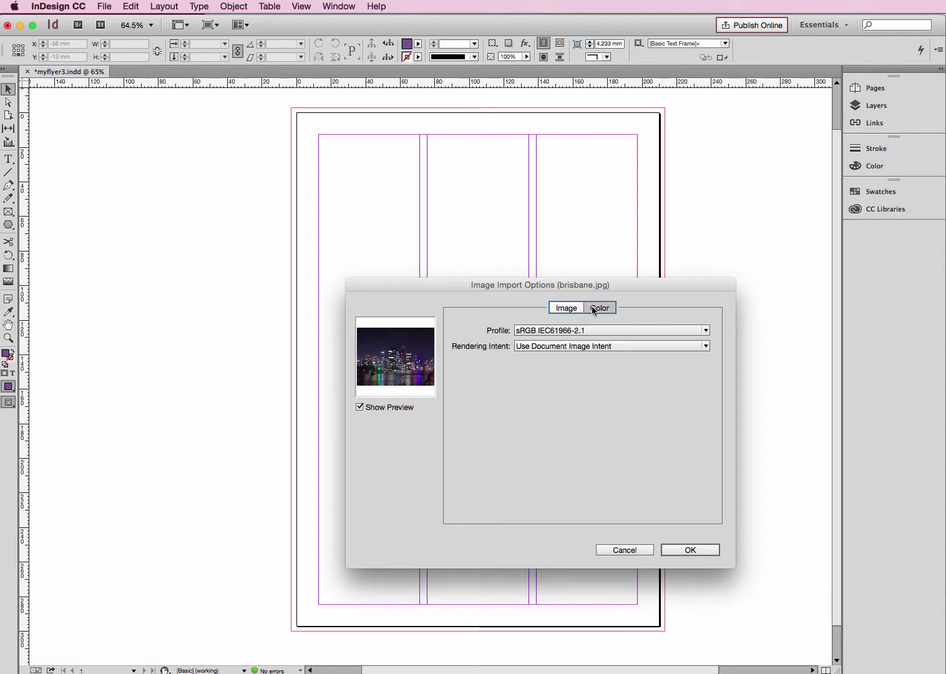
left_click(580, 310)
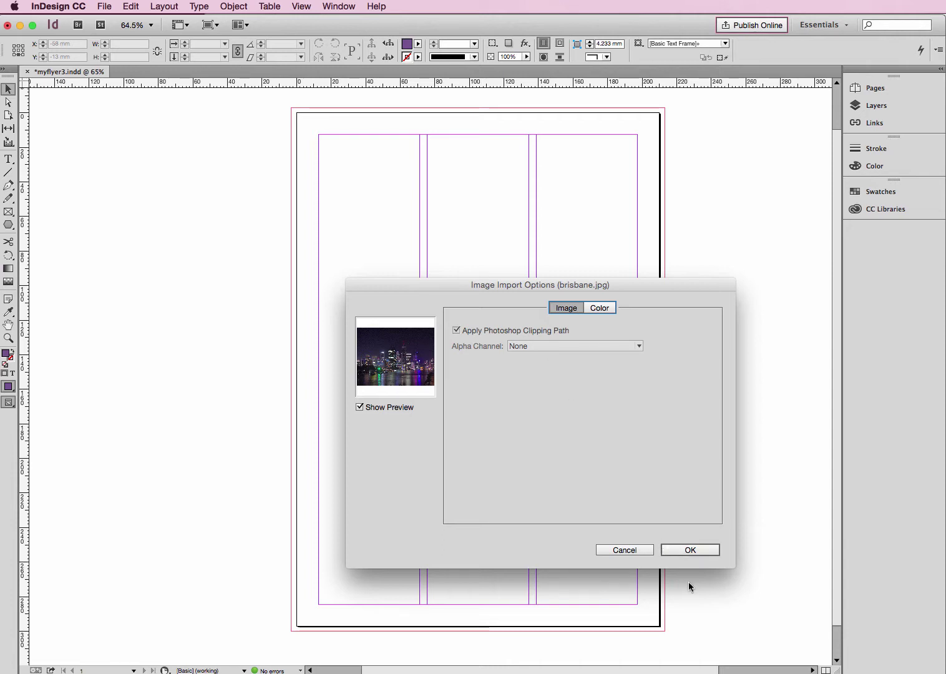
left_click(693, 550)
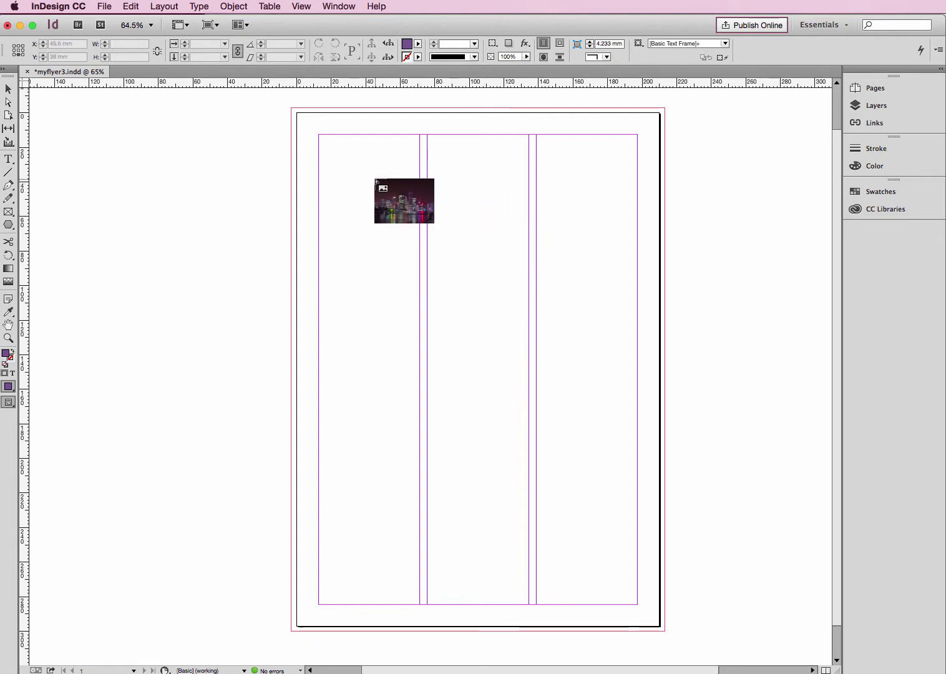
Drop the skyline photo at full size and snap its top-left corner to the margin corner
left_click(371, 180)
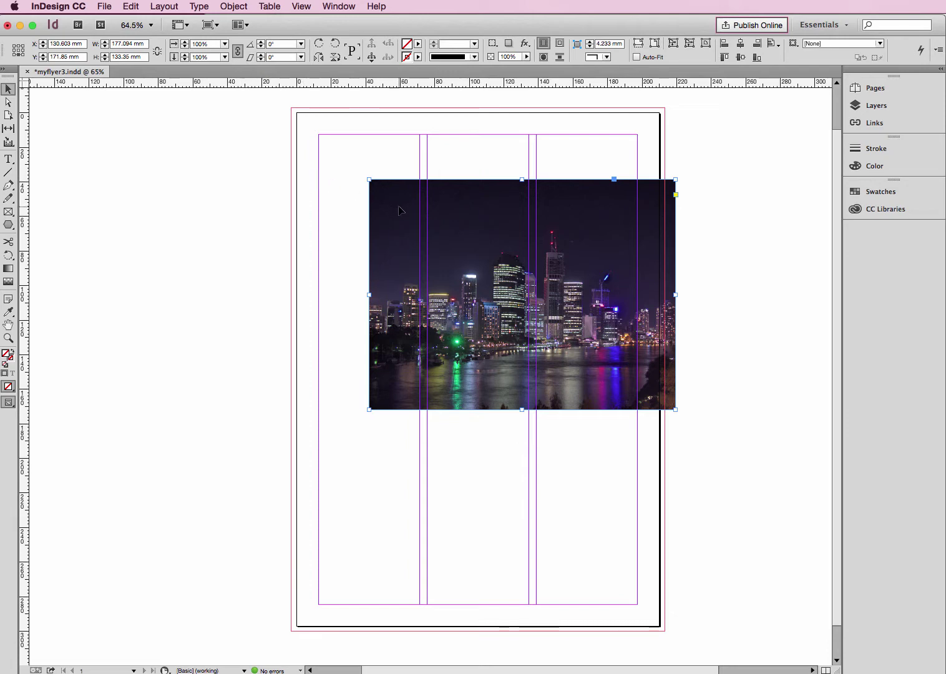
left_click_drag(400, 210, 324, 145)
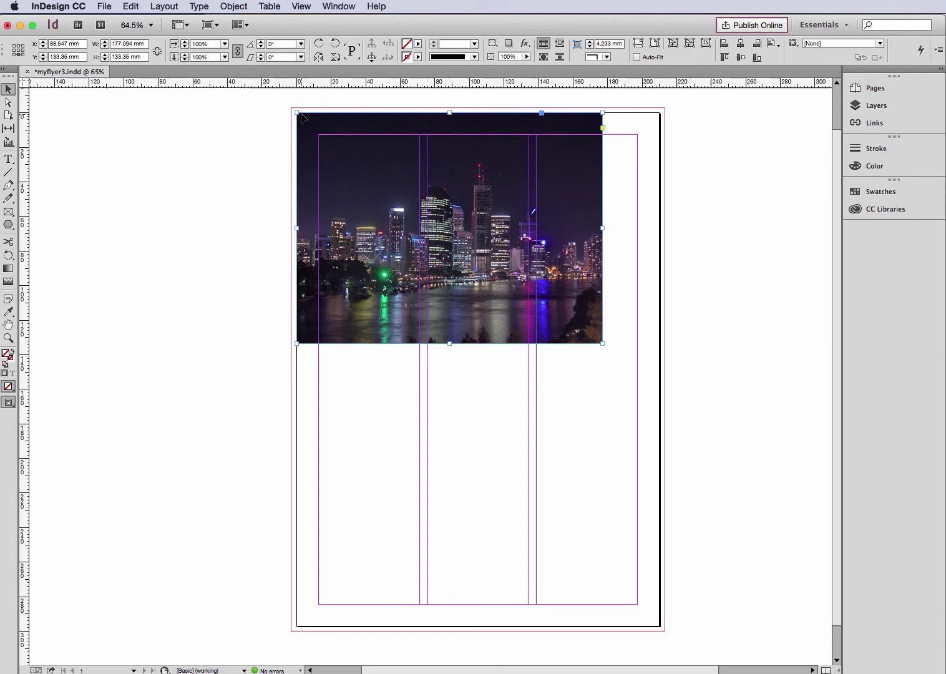
left_click_drag(311, 150, 303, 146)
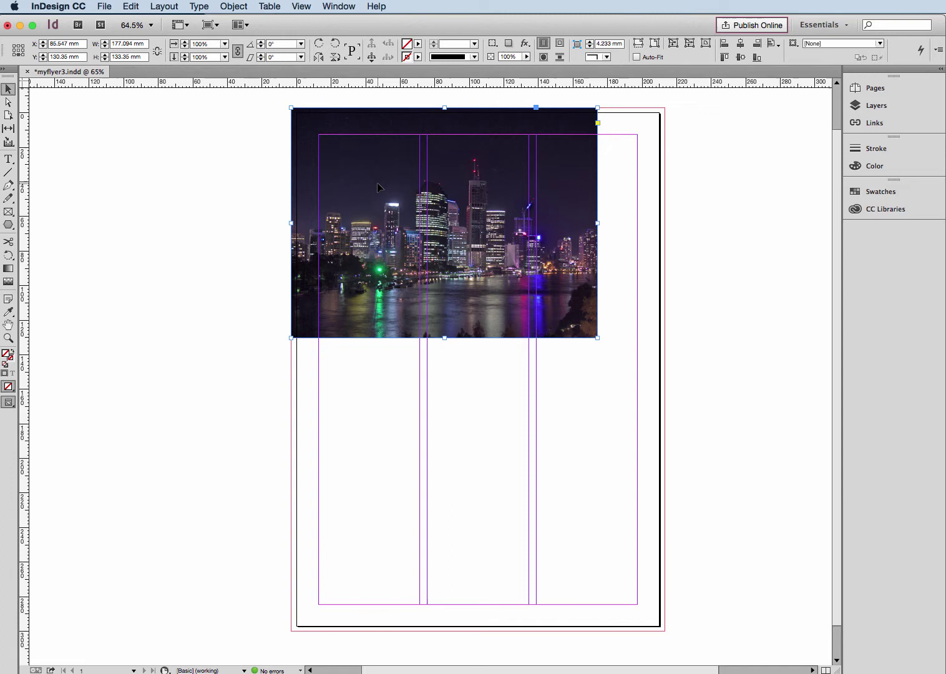
left_click_drag(371, 192, 399, 219)
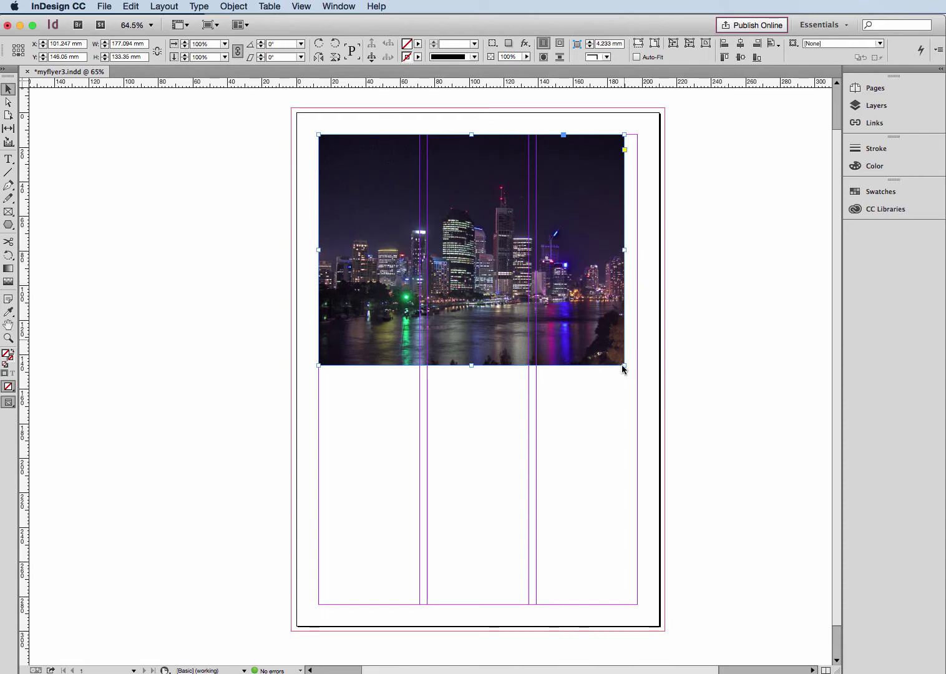
Fit the frame to the photo and scale it proportionally to about 184.6 mm by 139 mm
left_click_drag(624, 366, 632, 377)
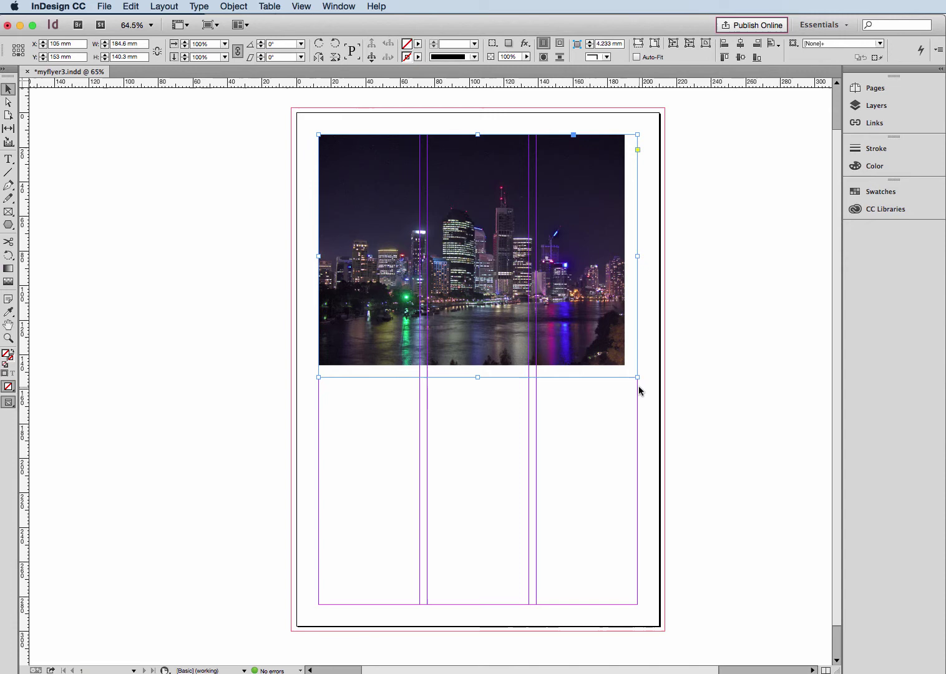
key("alt+super+c")
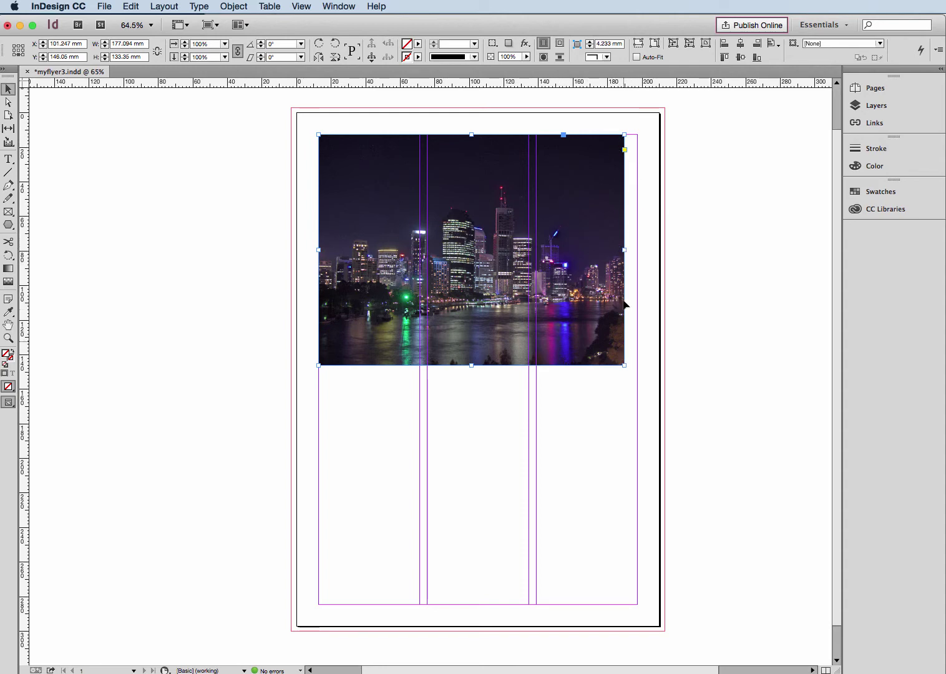
mouse_move(626, 251)
left_mouse_down()
mouse_move(734, 259)
mouse_move(544, 259)
mouse_move(634, 248)
left_mouse_up()
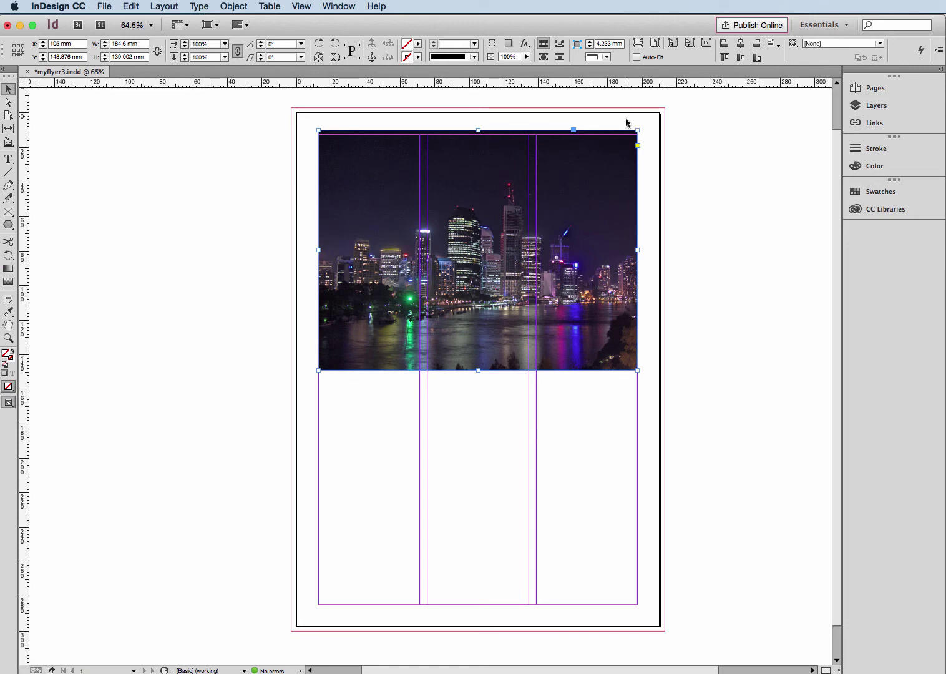
left_click_drag(625, 163, 626, 168)
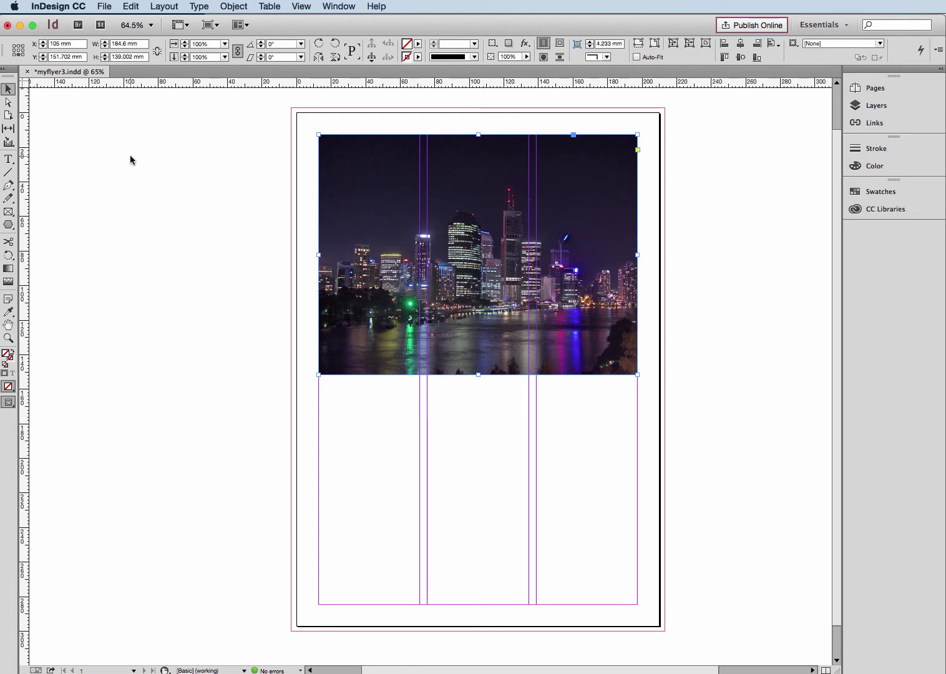
key("w")
left_click(316, 454)
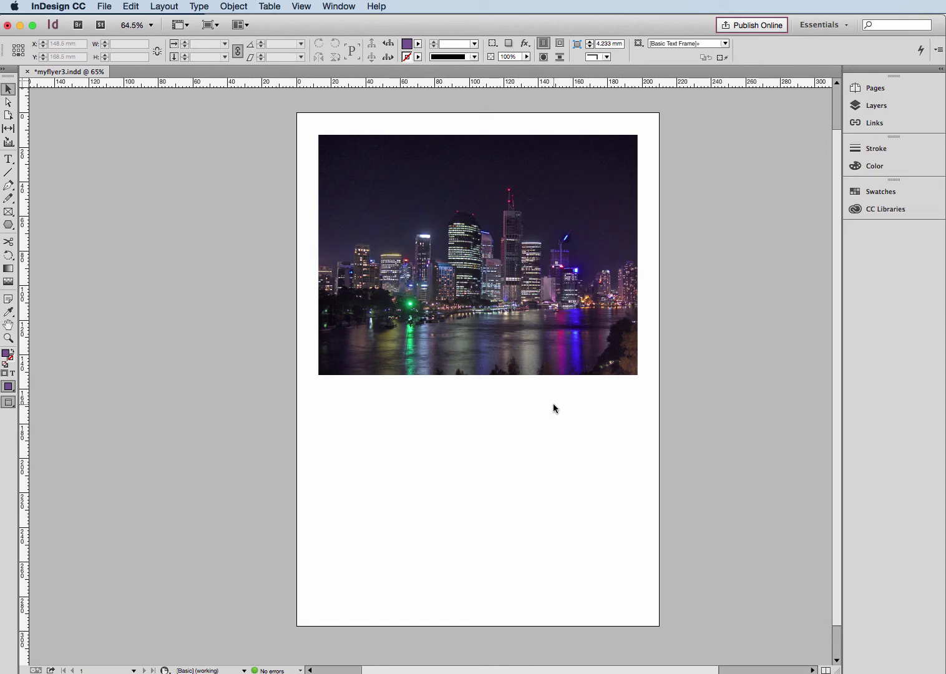
key("w")
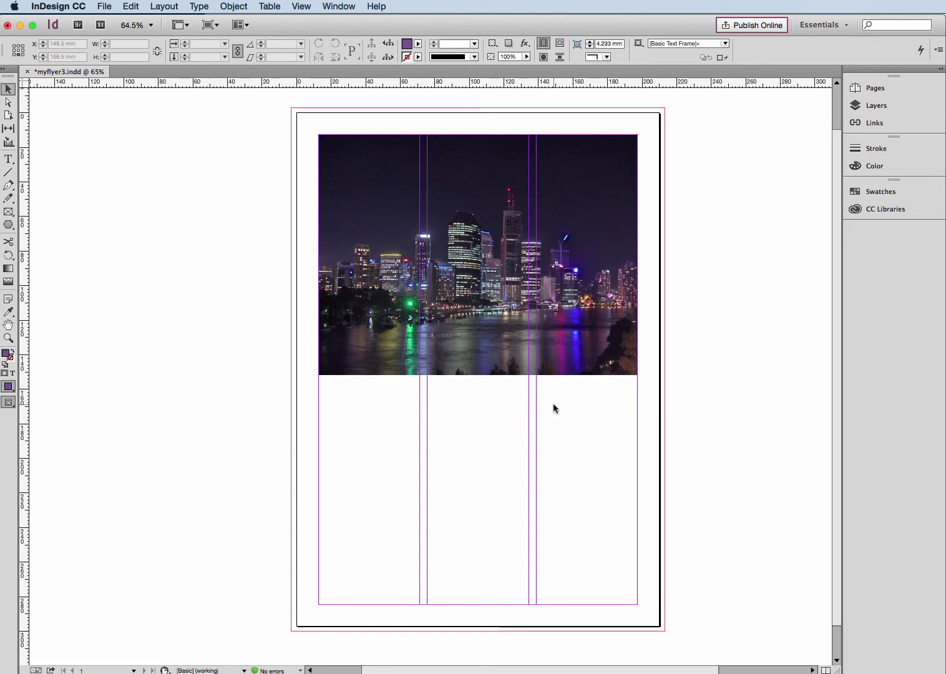
left_click(11, 409)
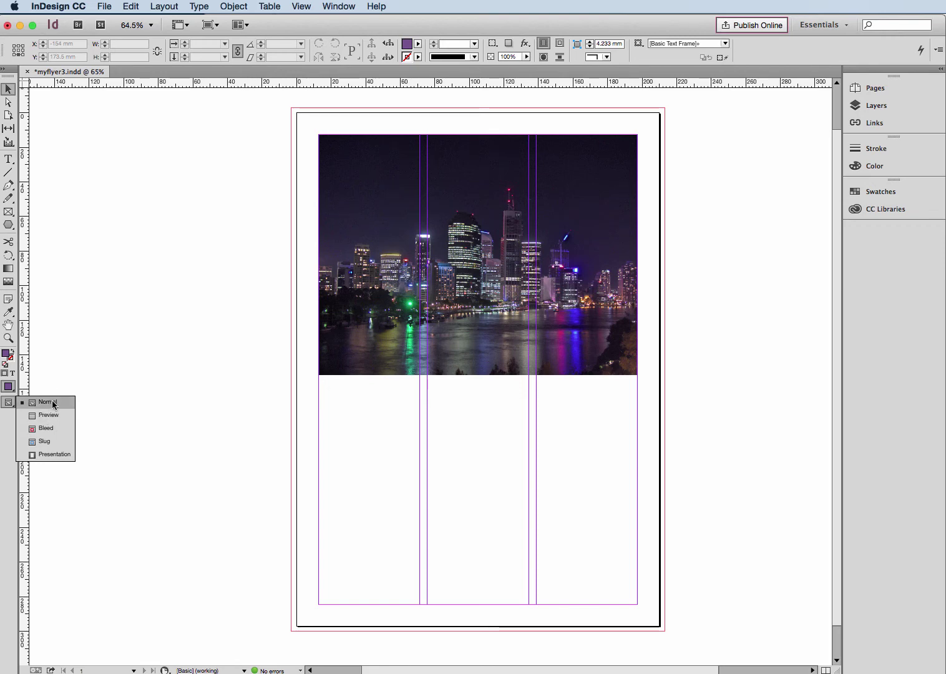
left_click(195, 400)
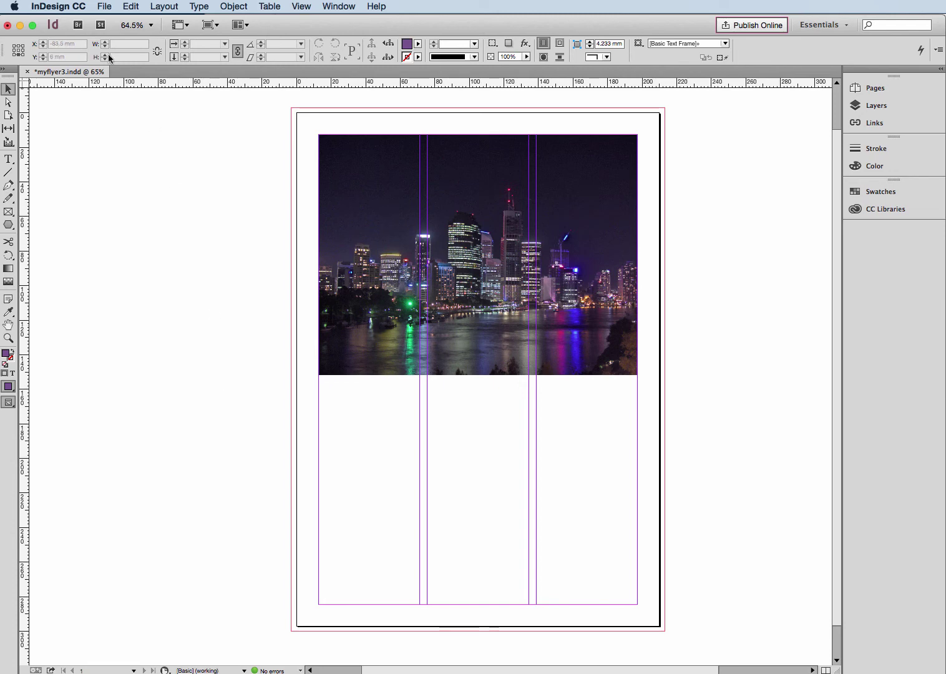
Select BYOL Aus OnWhite RGB.ai as the file to place
left_click(103, 6)
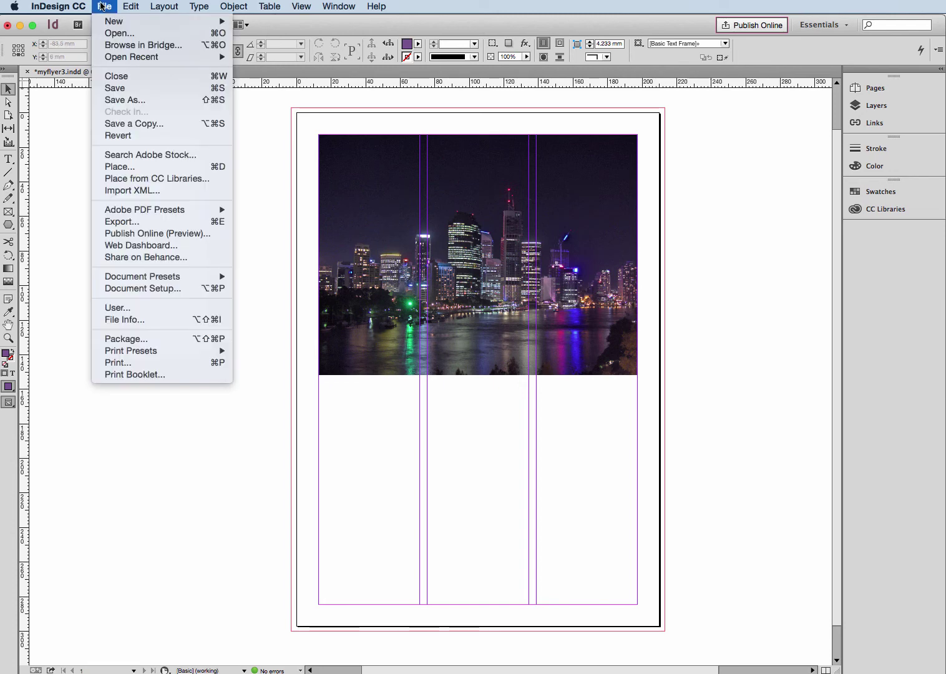
left_click(112, 166)
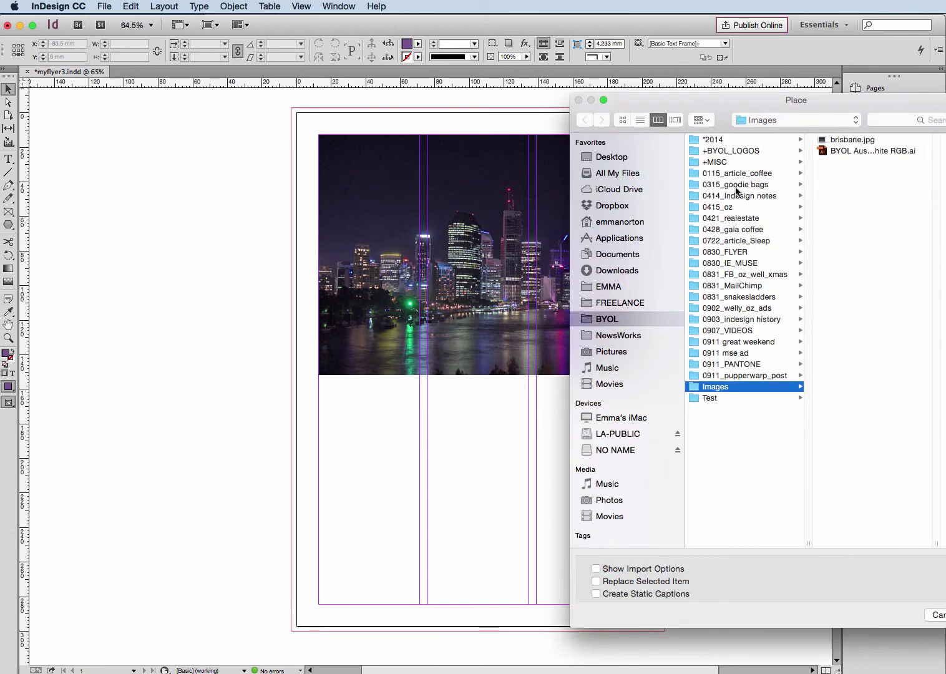
left_click(821, 119)
left_click(699, 105)
left_click_drag(699, 105, 431, 103)
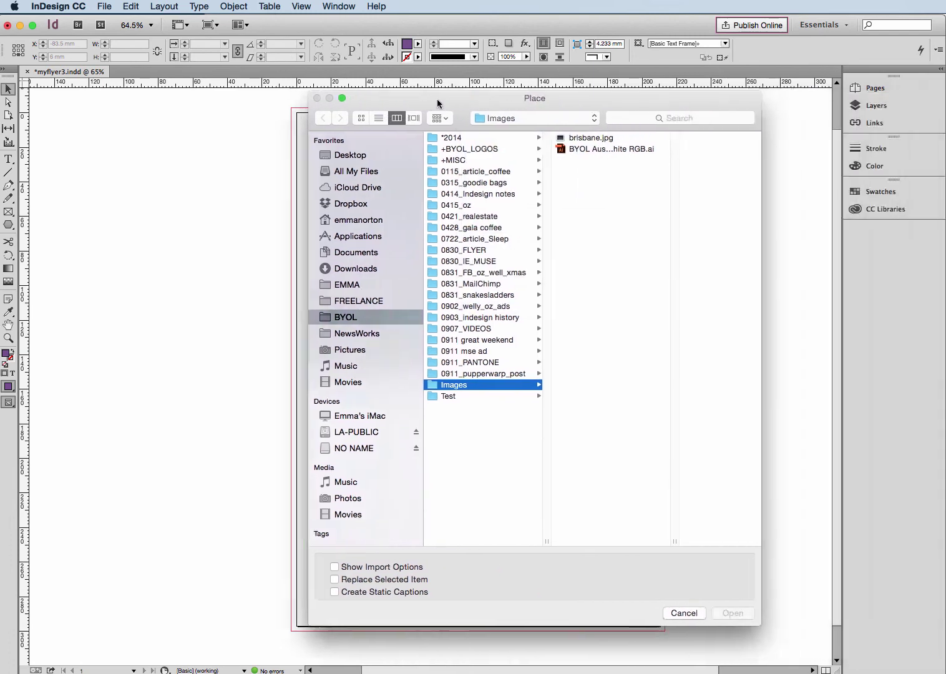
left_click(607, 150)
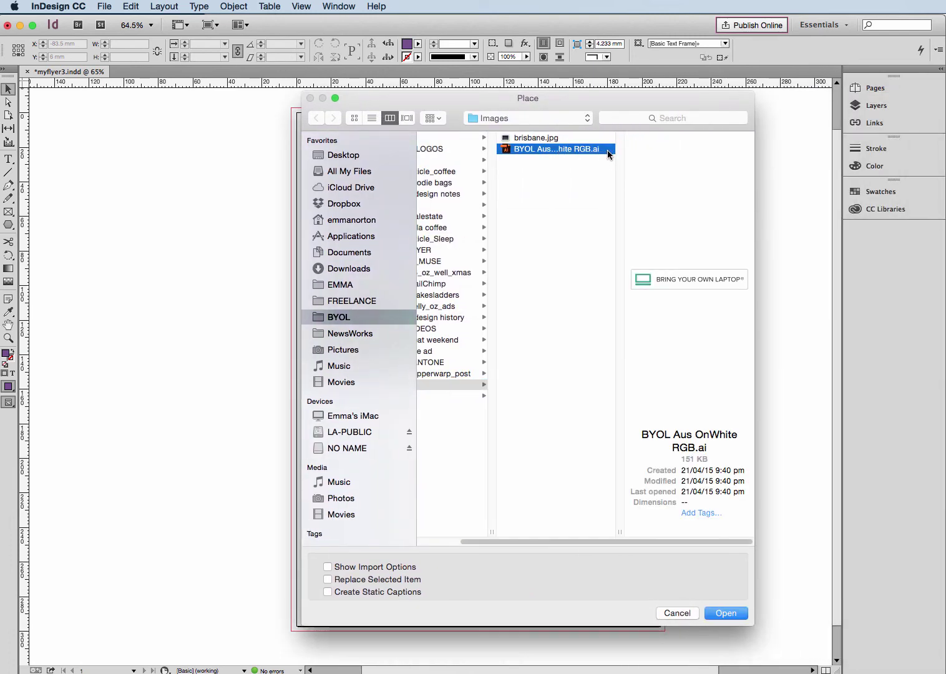
left_click(726, 614)
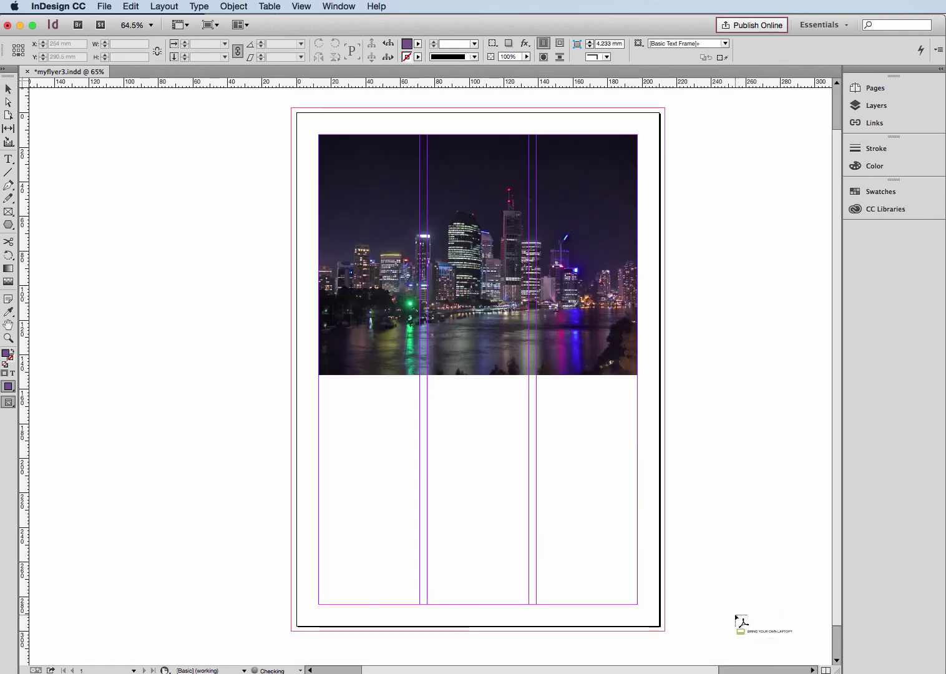
Place the laptop logo and shrink it into the bottom of the right column
left_click(560, 470)
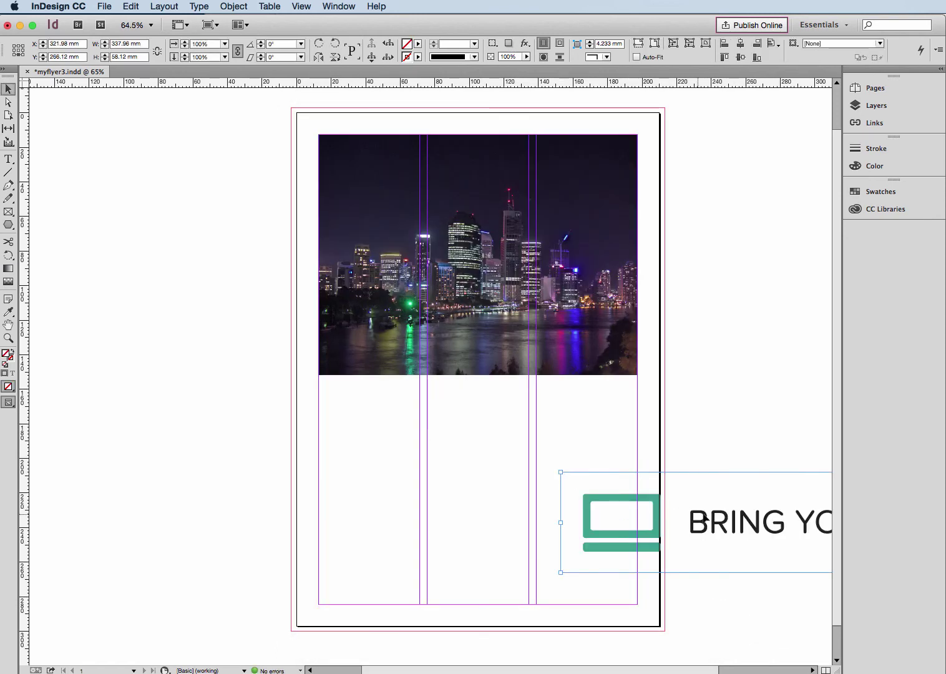
left_click_drag(706, 517, 327, 484)
left_click_drag(476, 490, 455, 492)
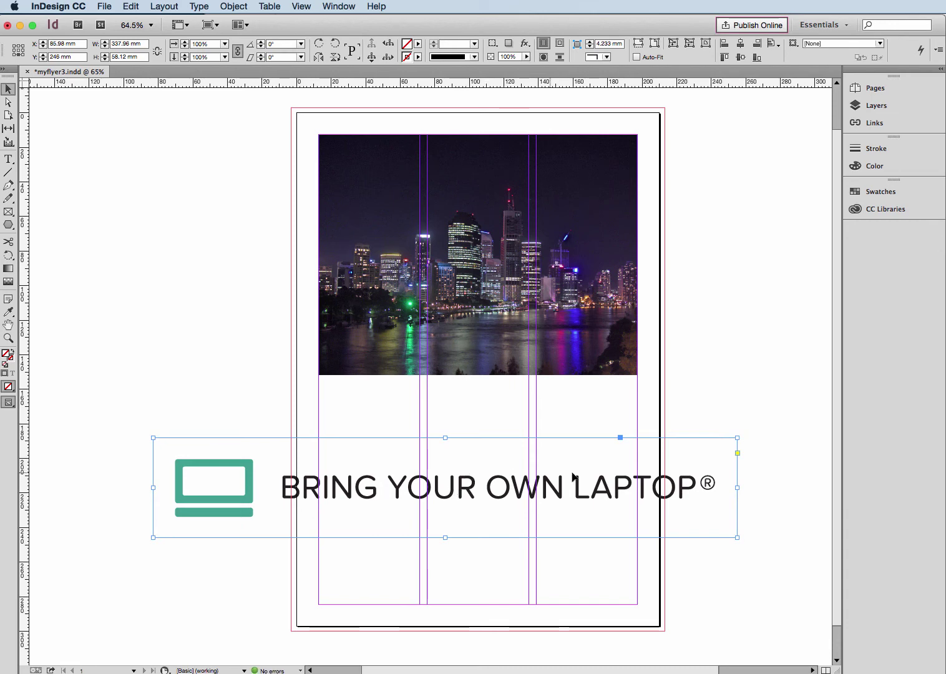
left_click_drag(739, 489, 637, 487)
left_click_drag(153, 487, 566, 598)
left_click(559, 553)
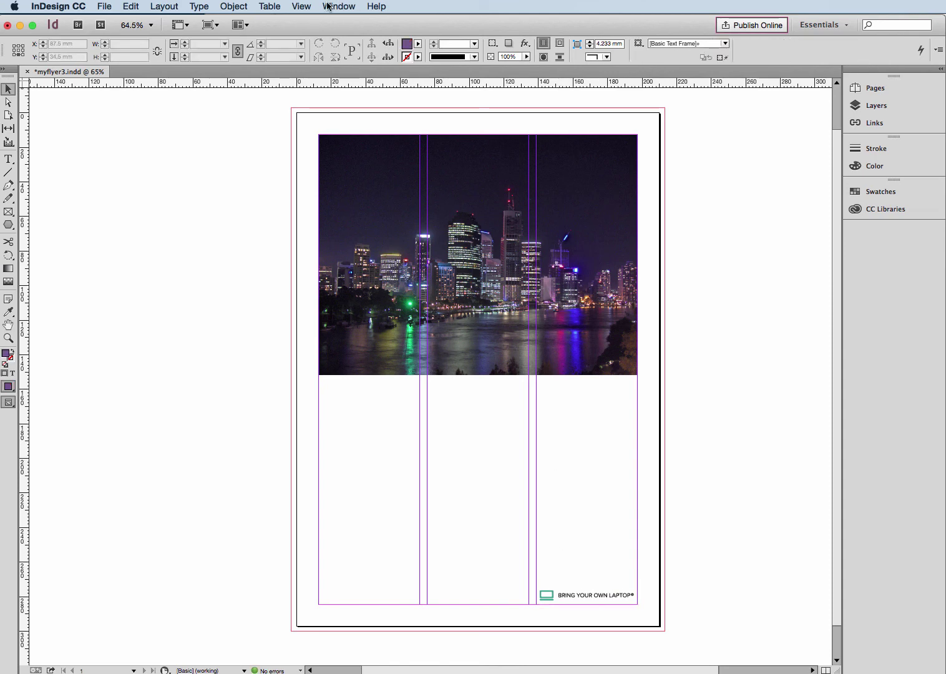
Enlarge the logo frame and apply Fit Content Proportionally so the whole logo shows
left_click(543, 589)
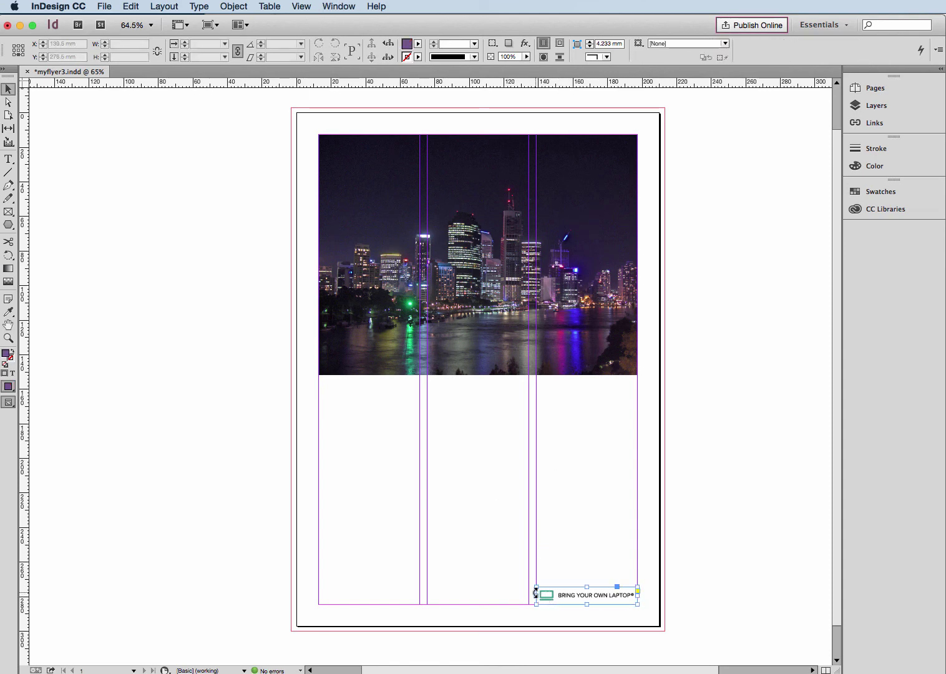
left_click_drag(535, 585, 458, 525)
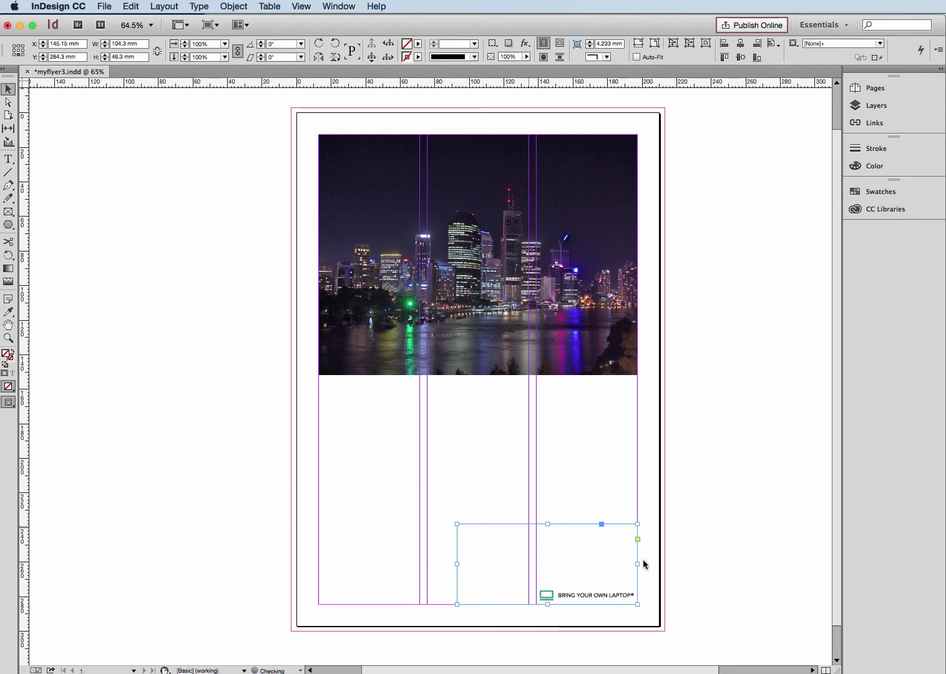
left_click(232, 6)
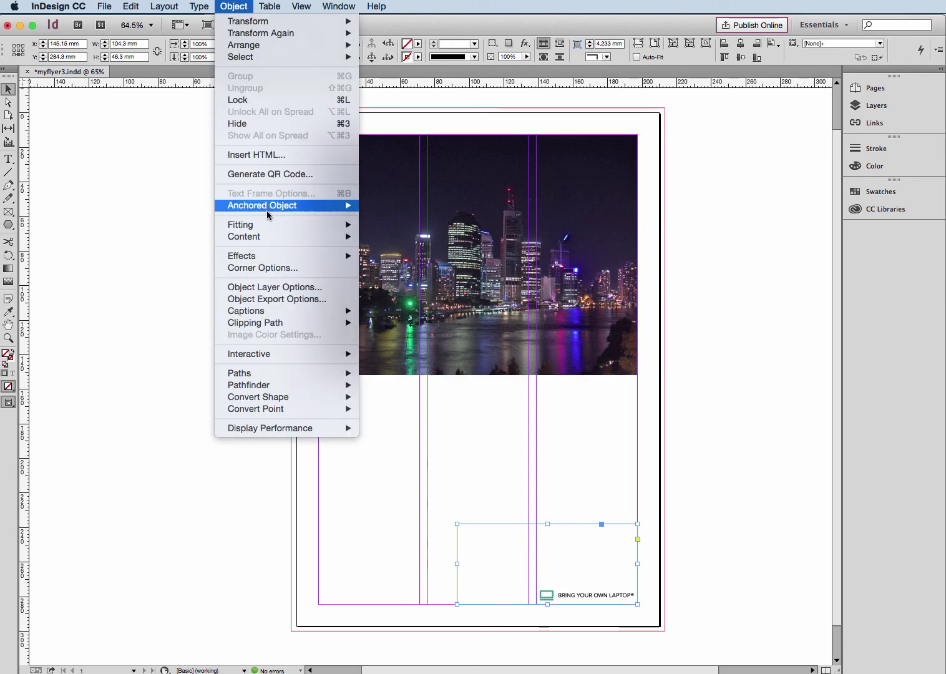
mouse_move(266, 229)
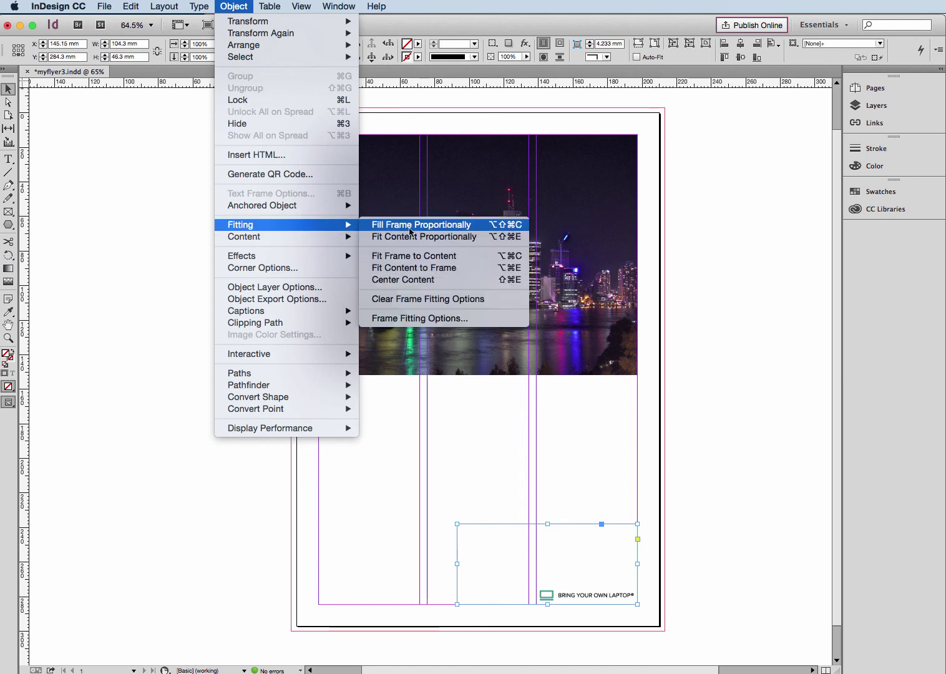
left_click(411, 228)
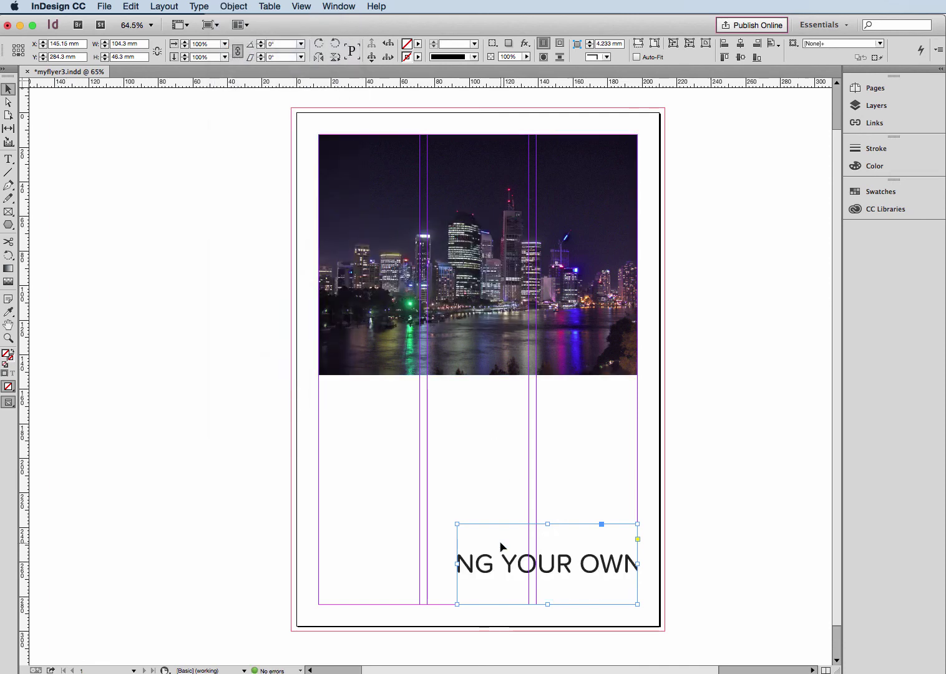
left_click(237, 5)
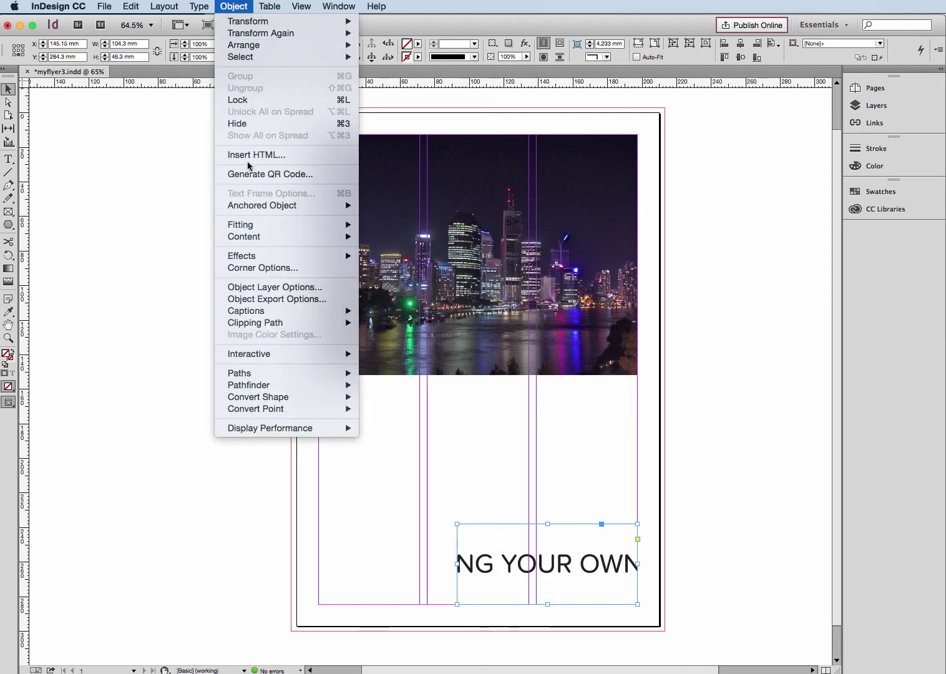
mouse_move(338, 224)
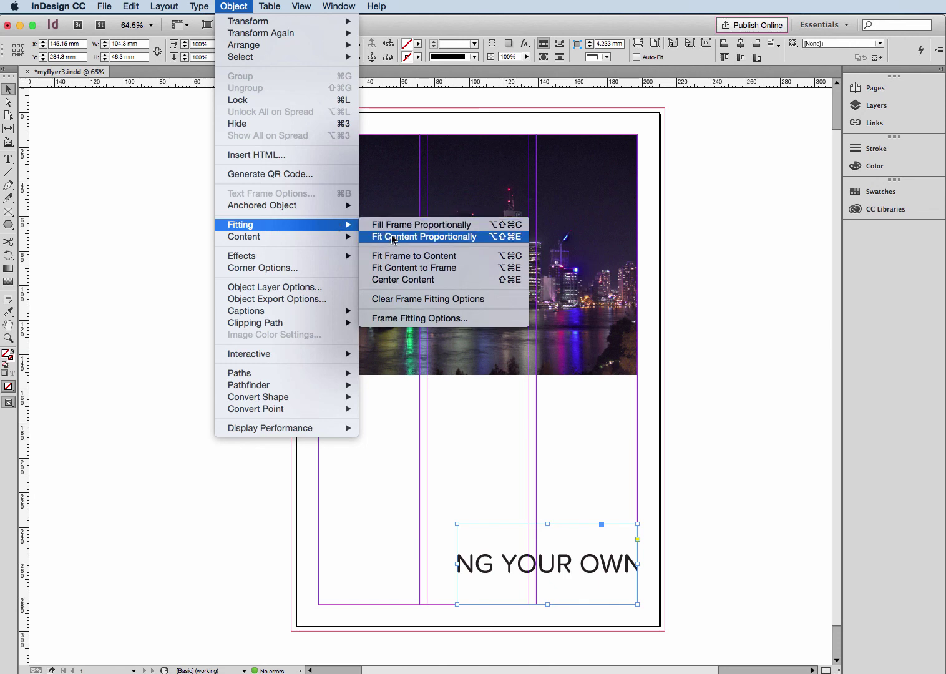
left_click(394, 236)
Trim the frame and scale the logo down to about 58.7 mm by 10.1 mm
left_click(199, 6)
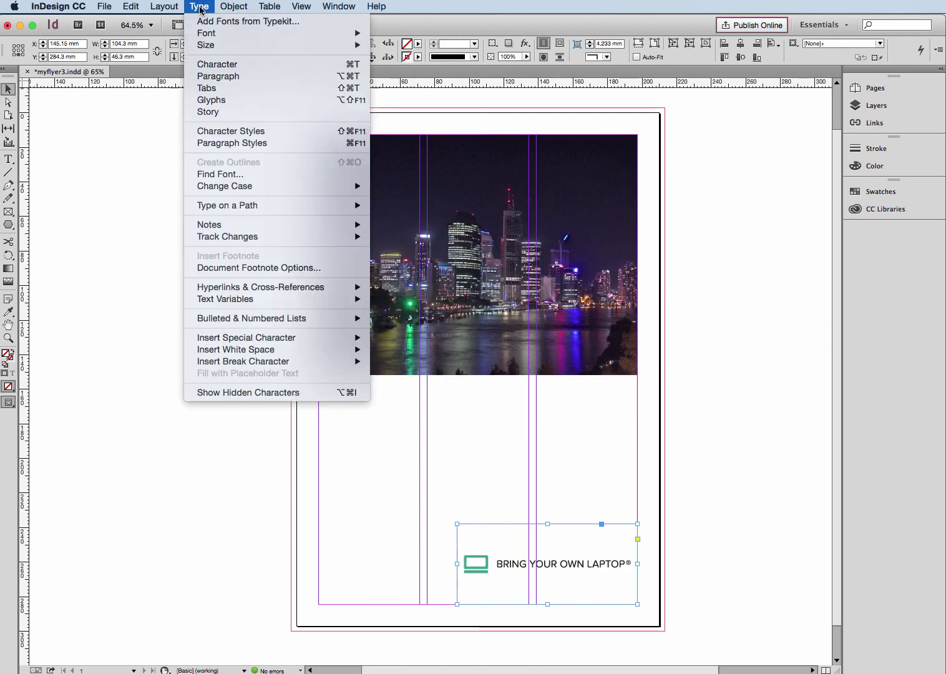
mouse_move(255, 224)
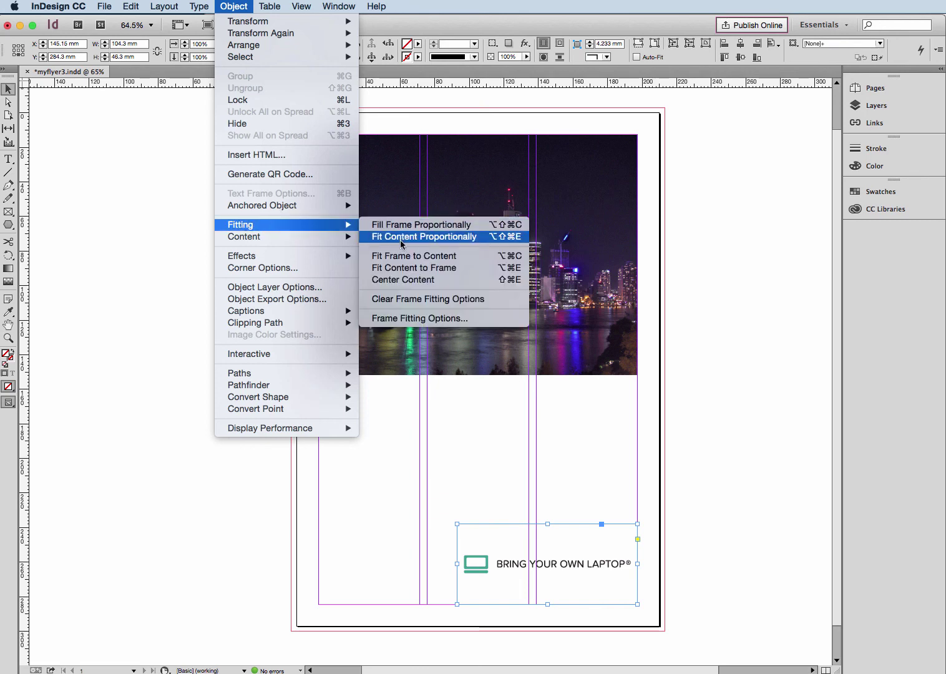
left_click(484, 425)
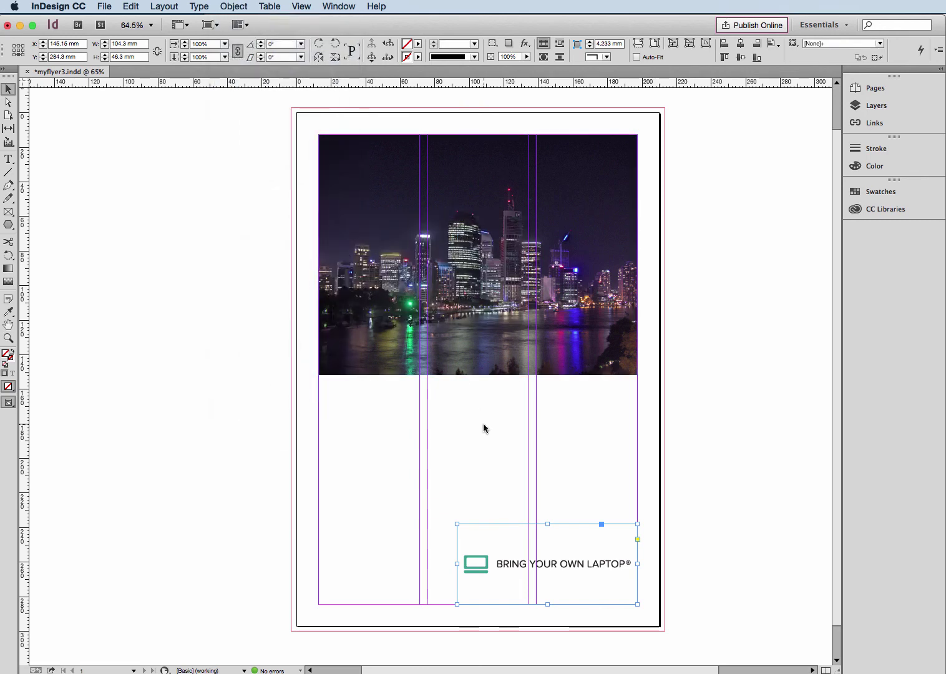
left_click_drag(547, 524, 561, 573)
left_click_drag(453, 588, 560, 597)
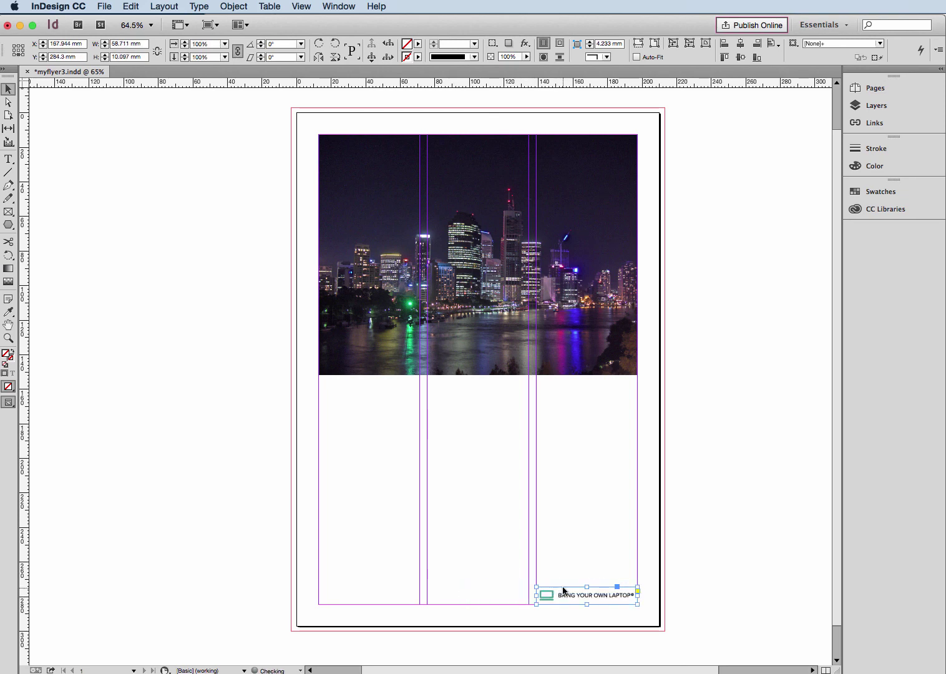
Nudge the logo down, save myflyer3.indd, and toggle Preview mode on and back off
left_click(563, 581)
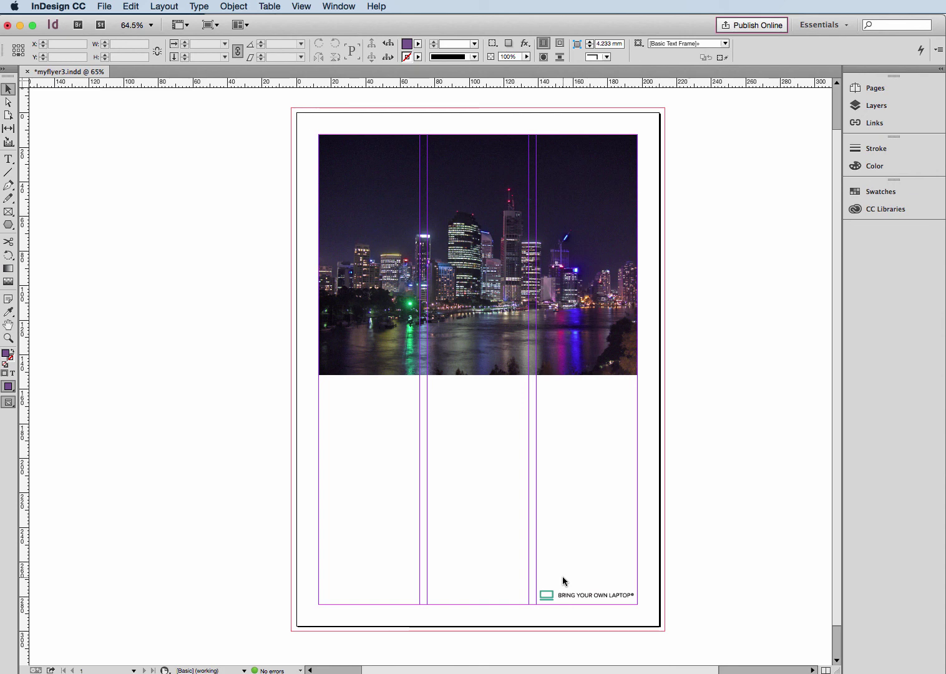
key("super+s")
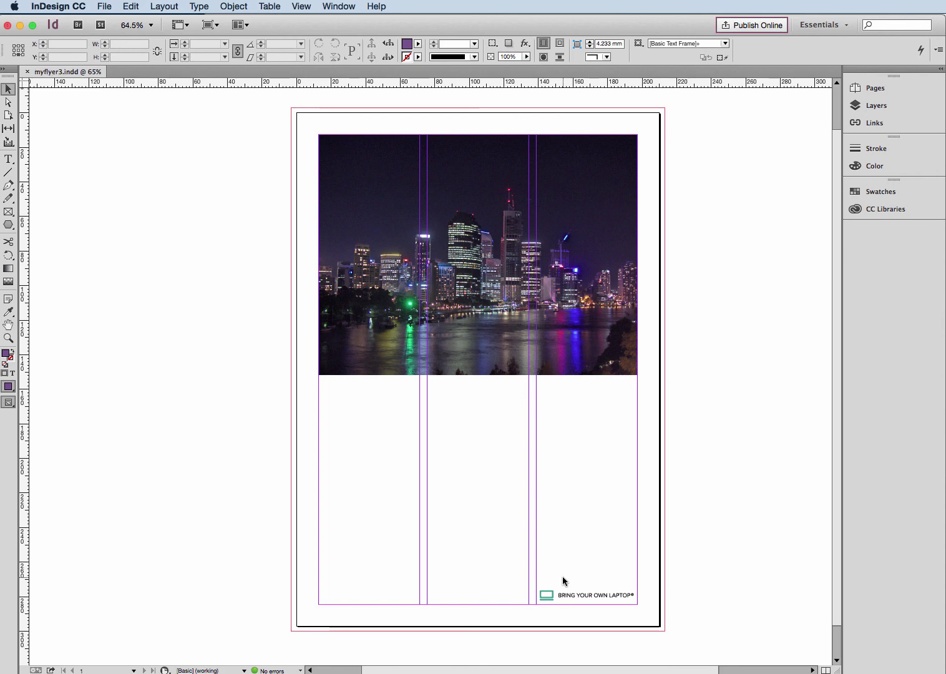
key("w")
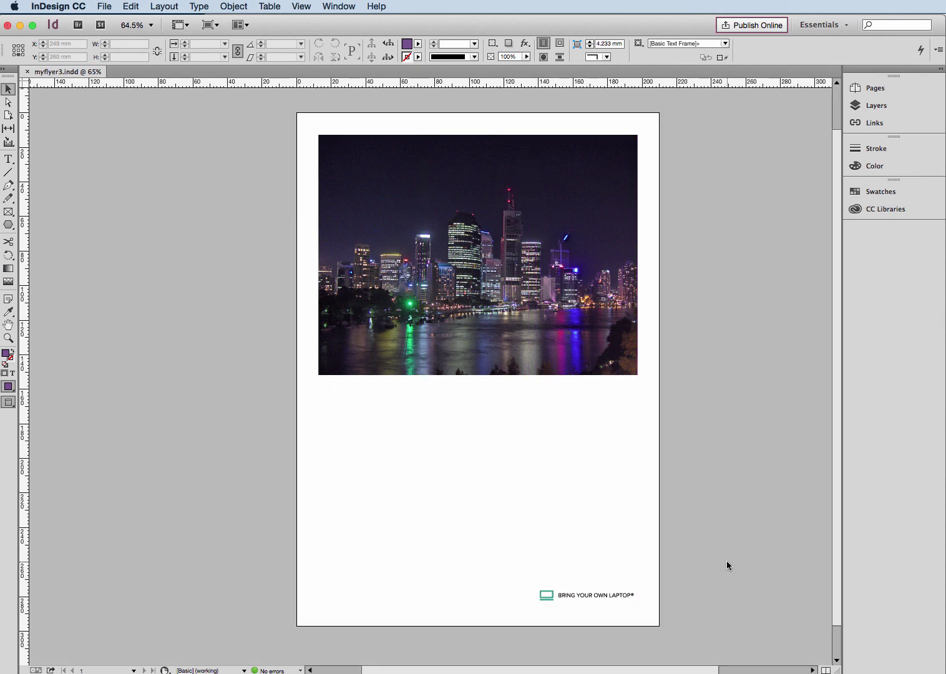
key("w")
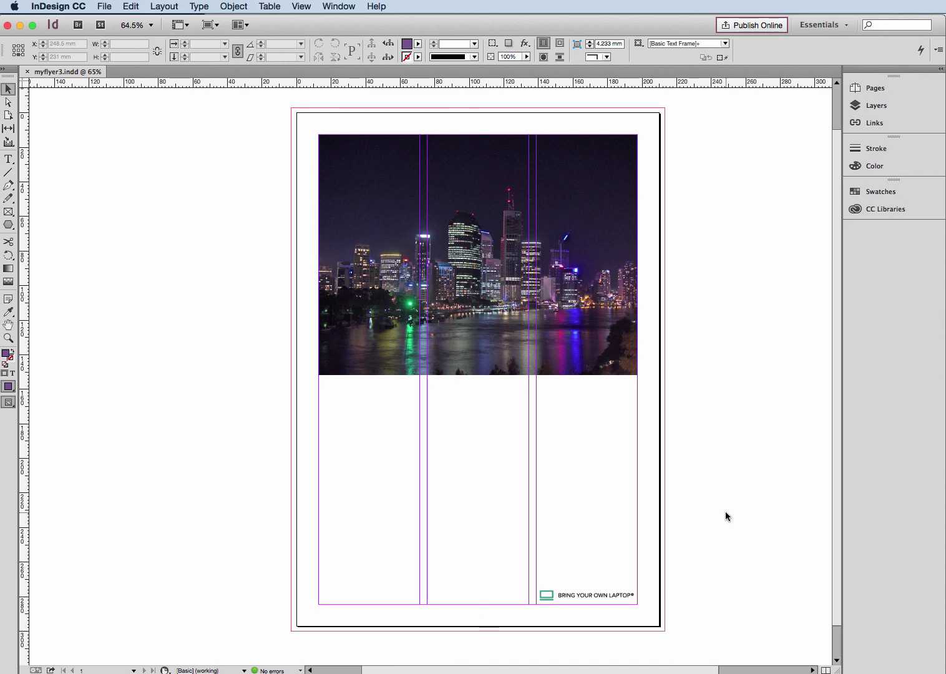